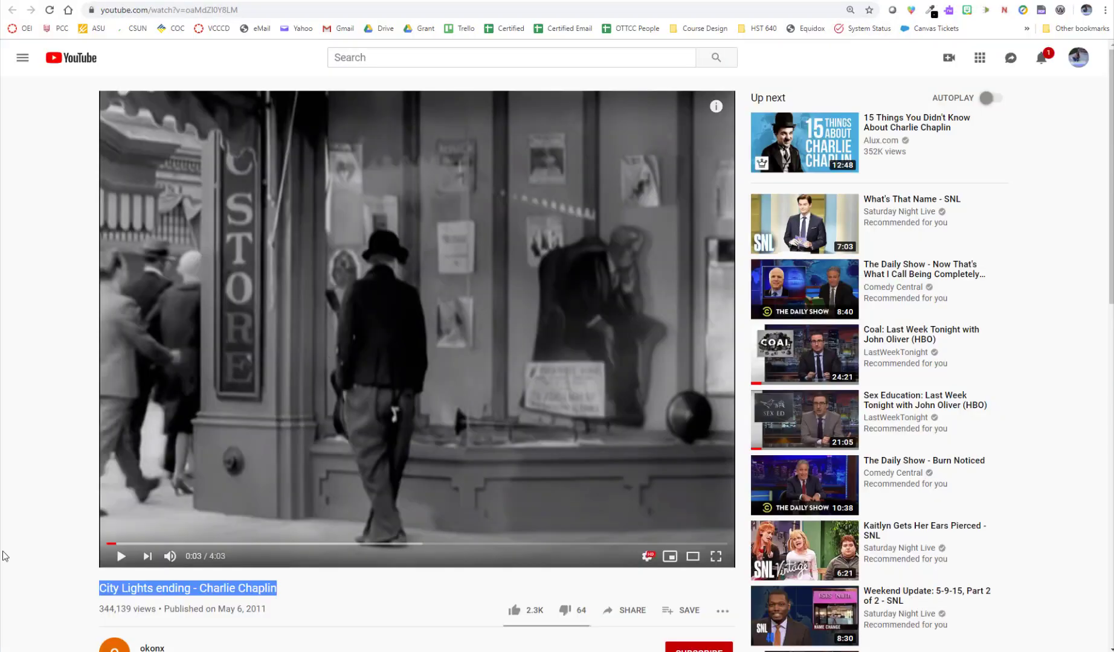
Step: Select the YouTube video title 'City Lights ending - Charlie Chaplin' for copying
left_click(35, 557)
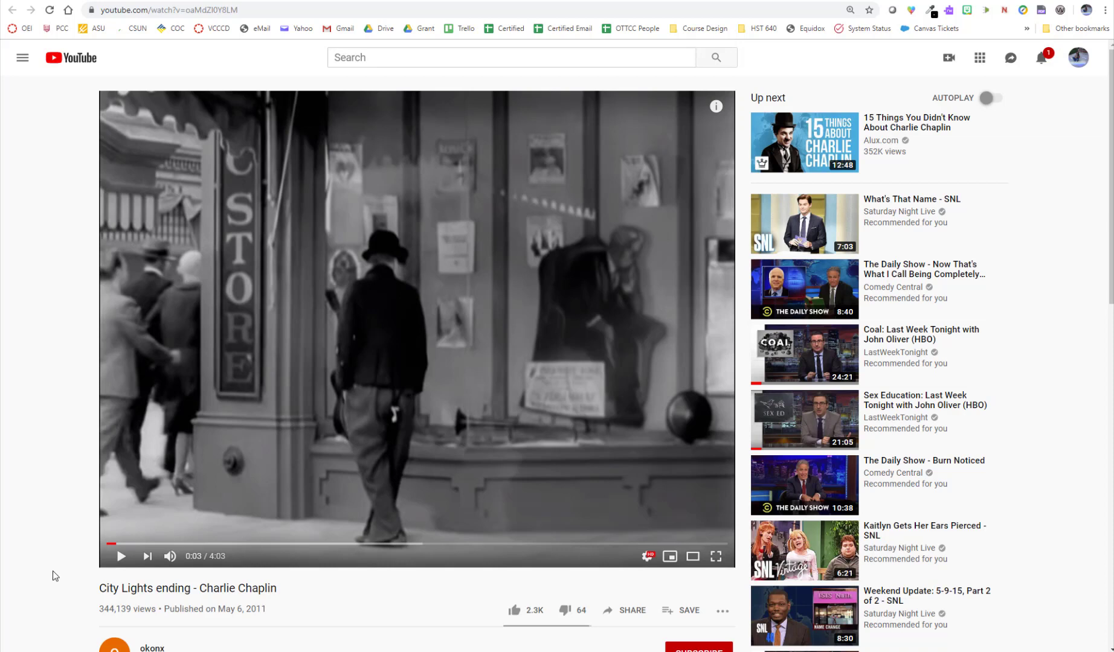
left_click_drag(277, 587, 104, 594)
key("ctrl+c")
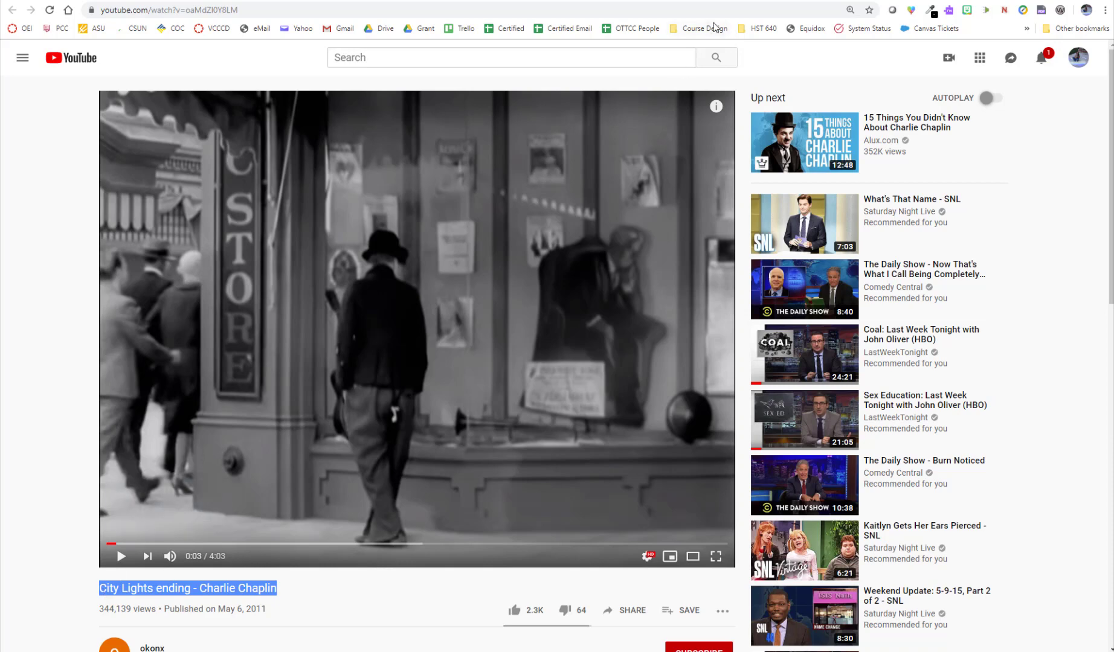
Step: Centre-align the empty Canvas page body and start a YouTube video embed
left_click(740, 2)
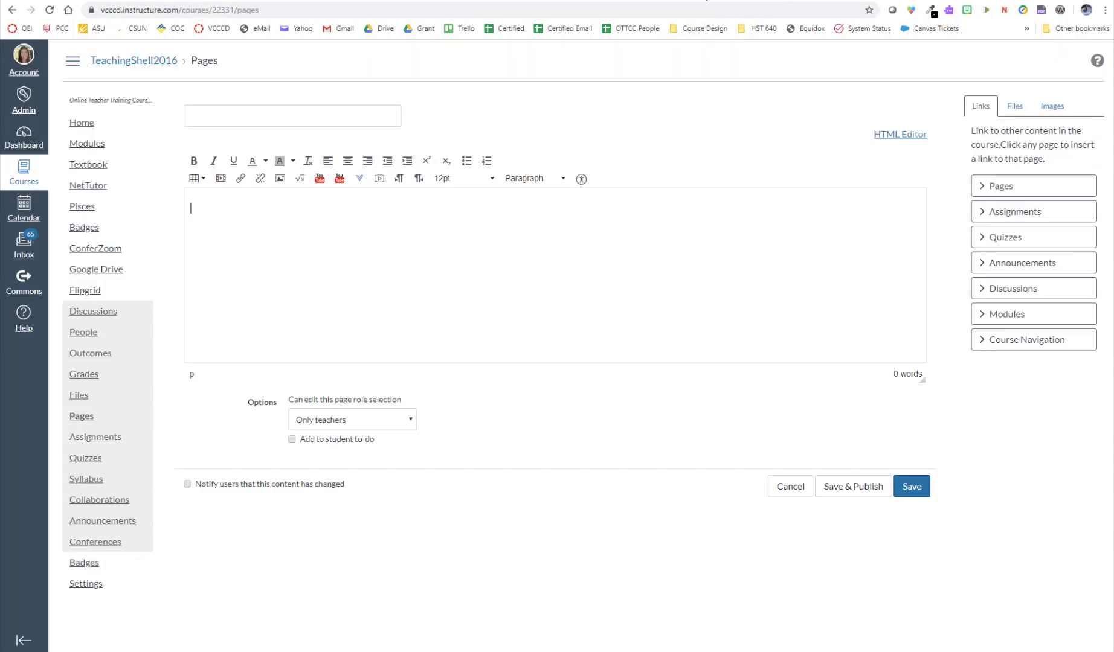
left_click(679, 222)
left_click(348, 163)
left_click(321, 179)
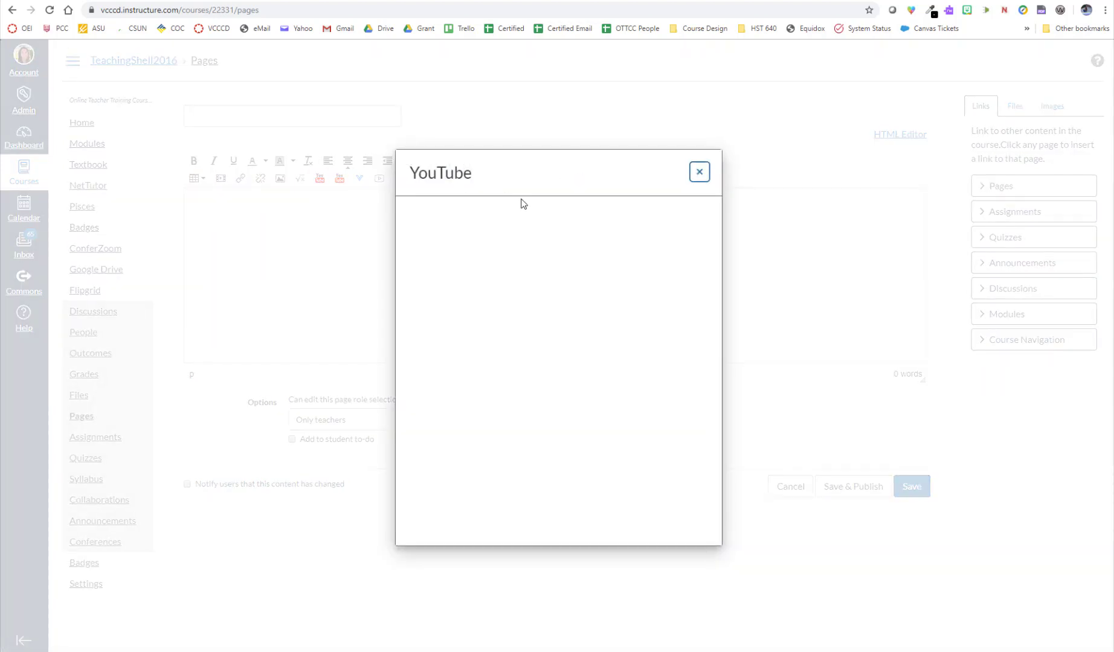
Step: Search YouTube for the pasted City Lights title and embed the second result at medium size
left_click(636, 210)
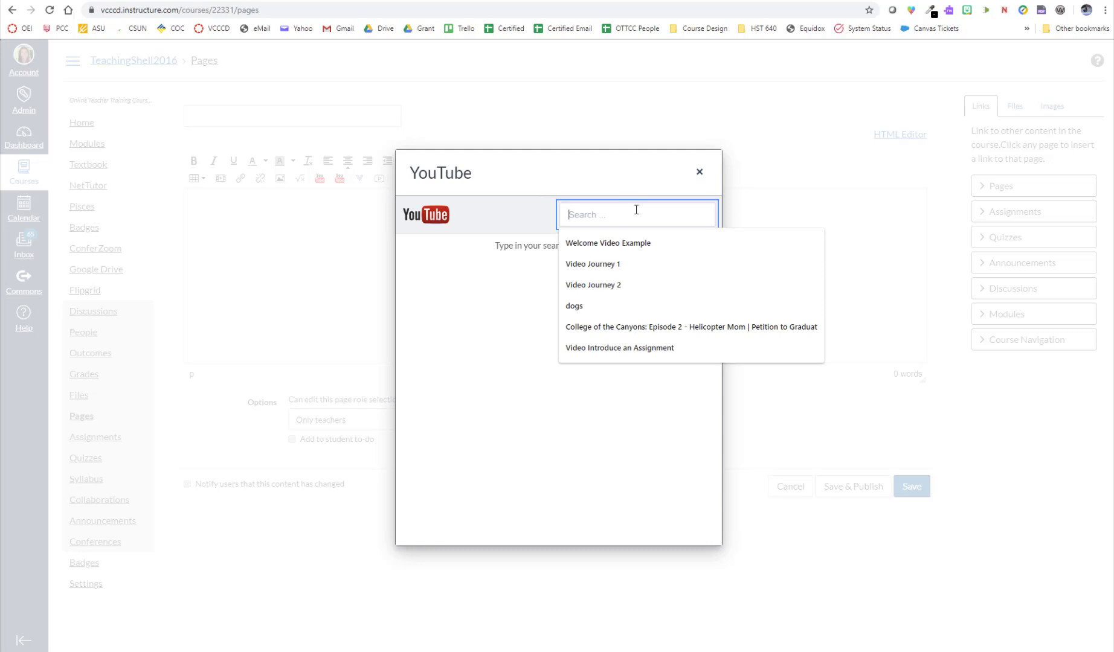
key("ctrl+v")
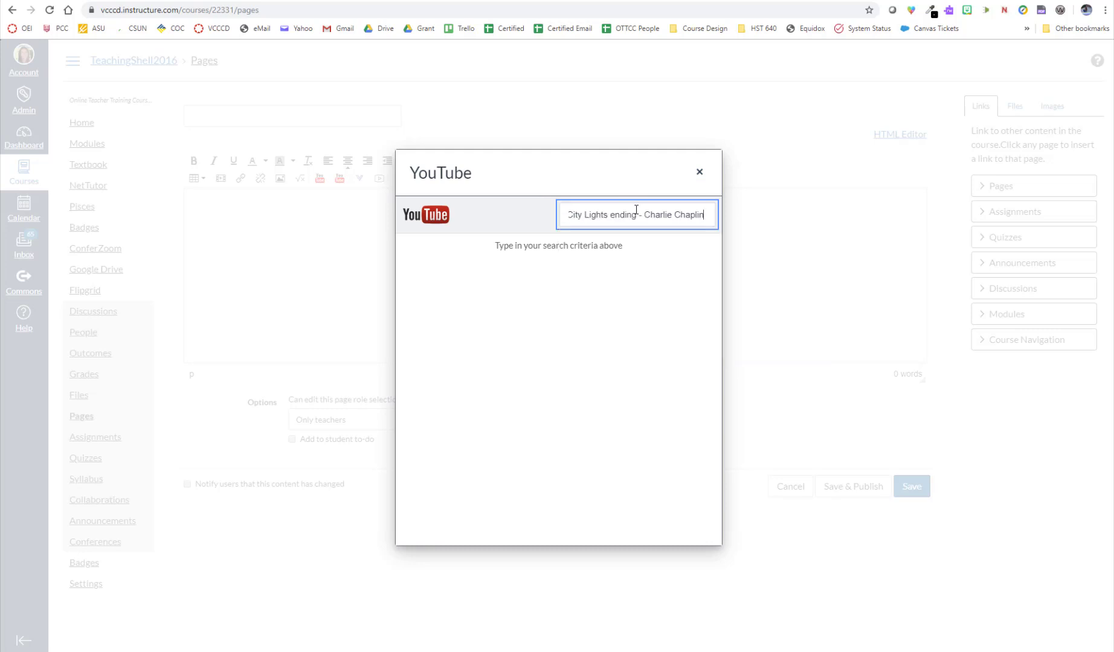
key("Return")
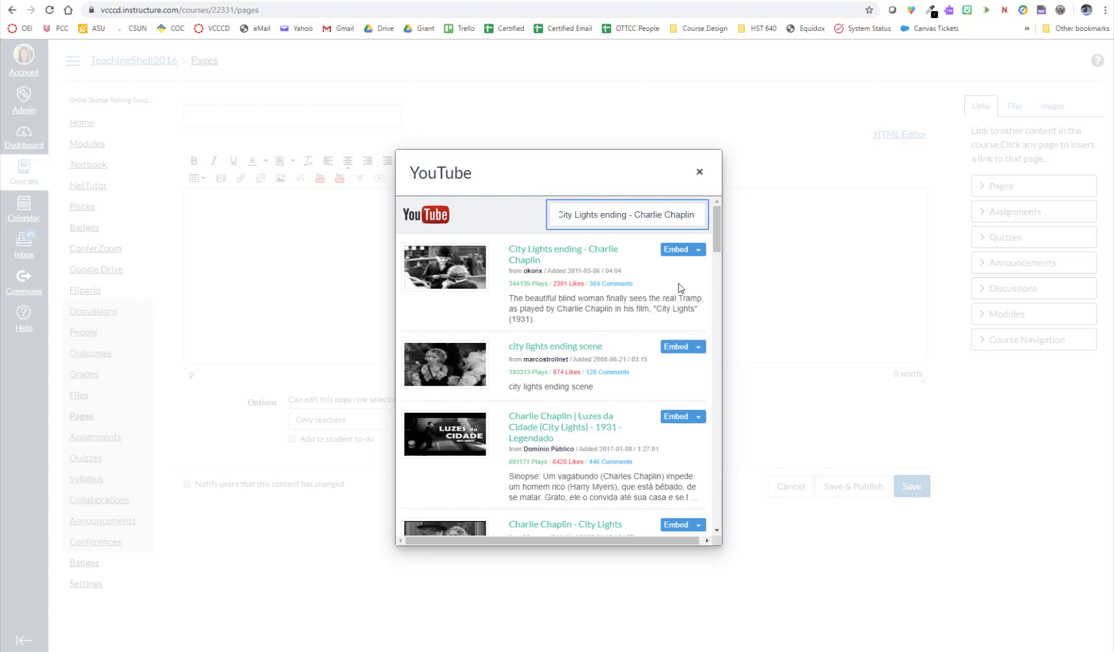
left_click(698, 348)
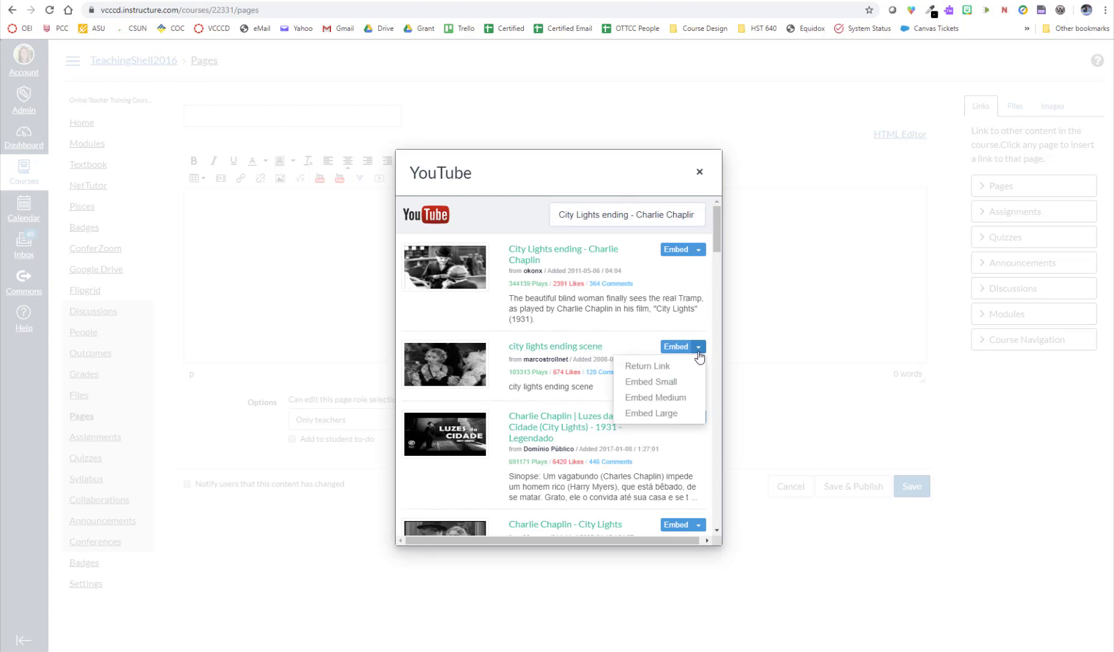
left_click(679, 398)
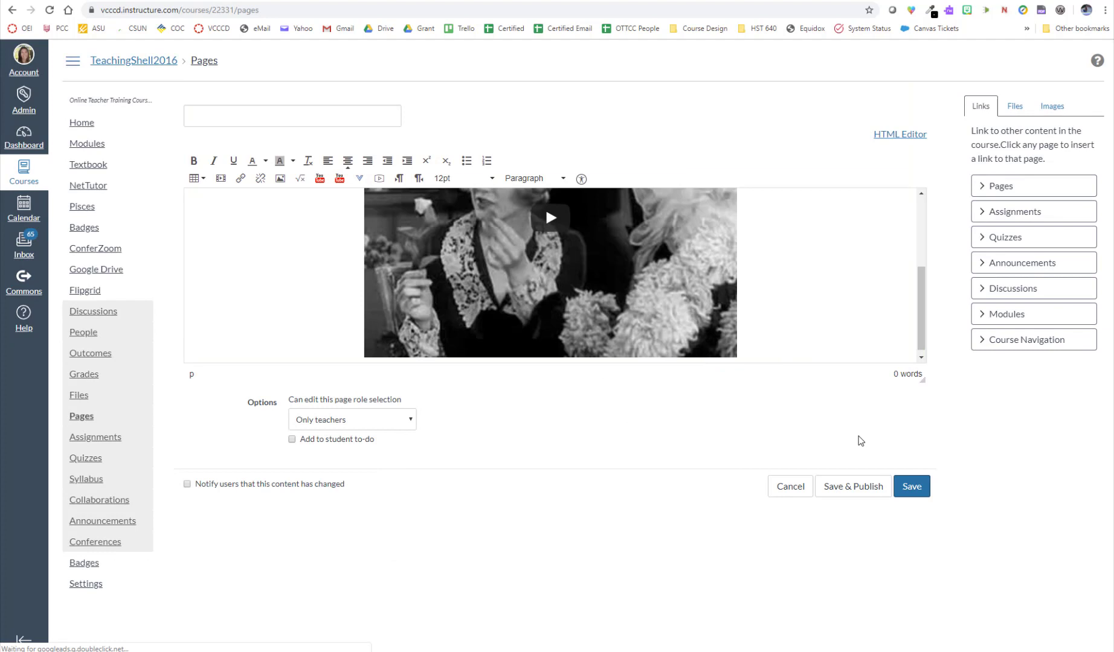
Step: Try saving the page, then move to the page title field after the title error
left_click(912, 493)
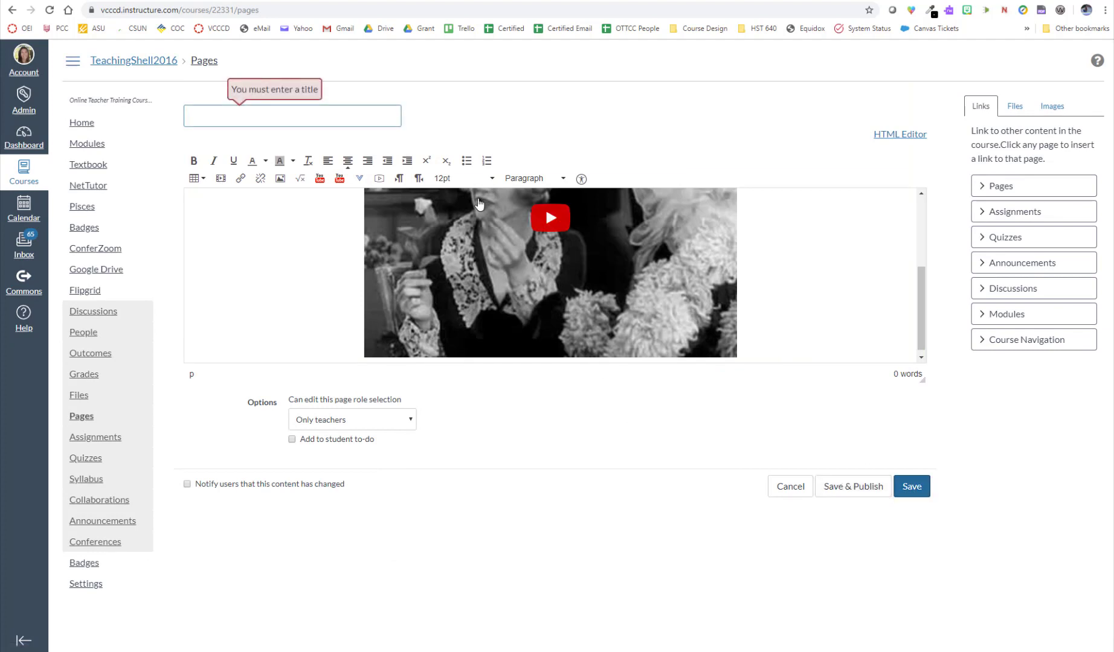
left_click(297, 113)
type("fawer")
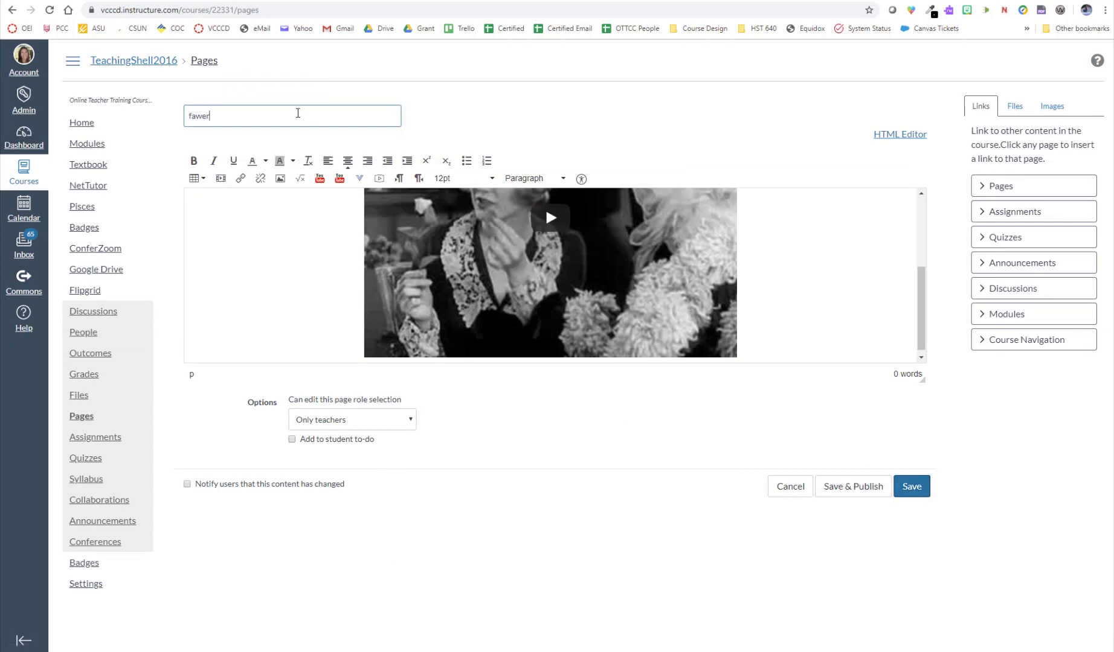